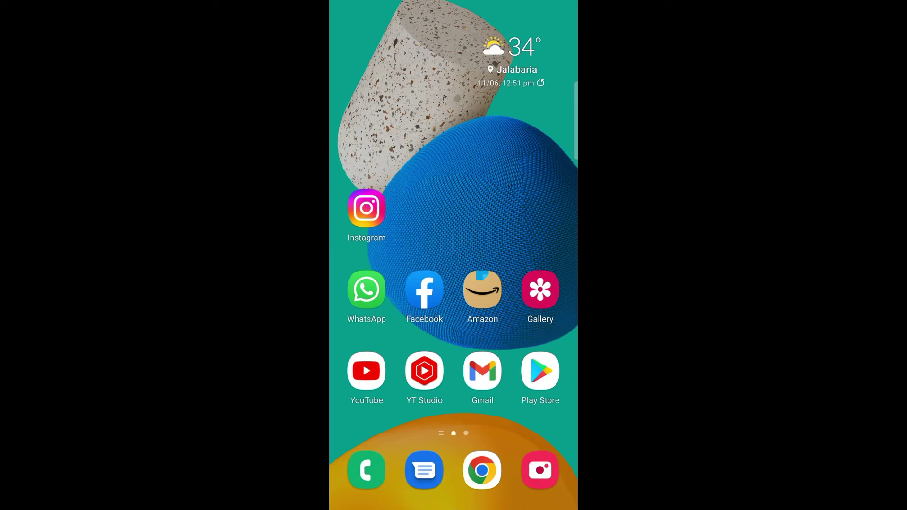
# Step: Check the notification shade and YouTube's connection, then return to the home screen
pyautogui.moveTo(454, 7); pyautogui.dragTo(454, 284)
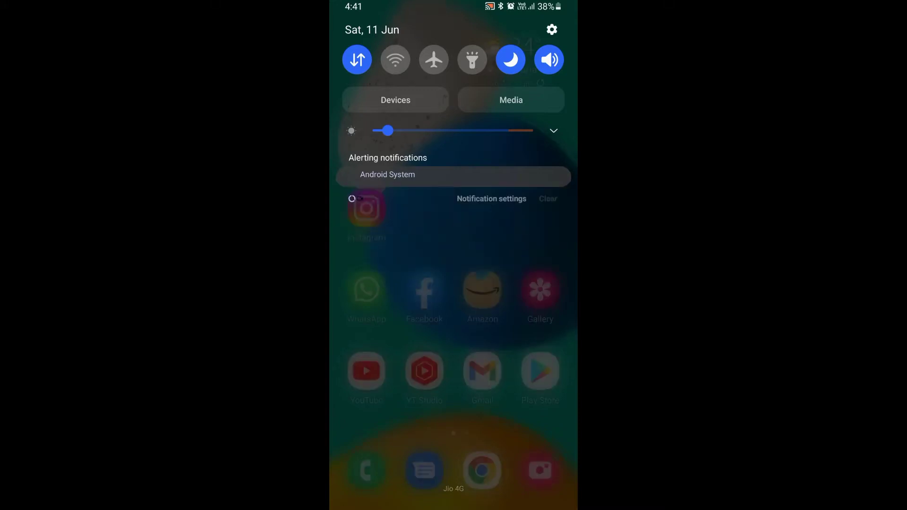
pyautogui.moveTo(453, 425); pyautogui.dragTo(453, 71)
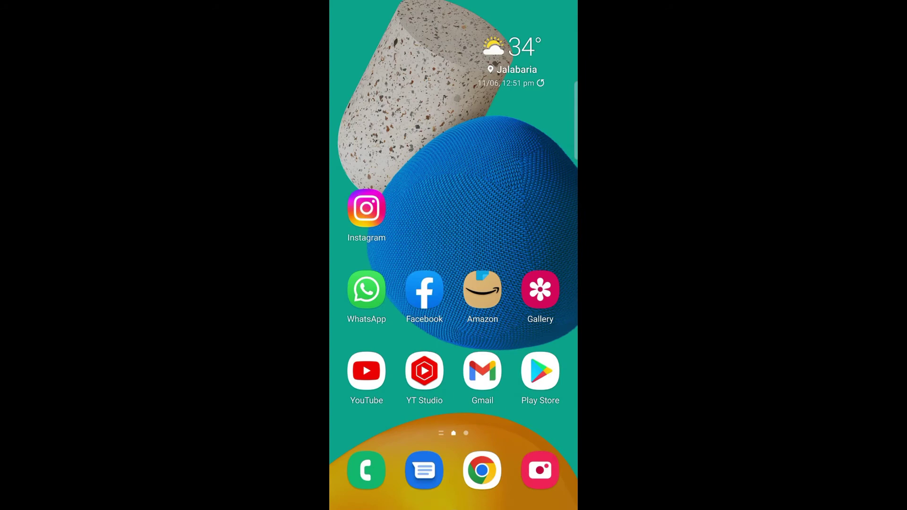
pyautogui.moveTo(454, 7); pyautogui.dragTo(454, 284)
pyautogui.click(366, 371)
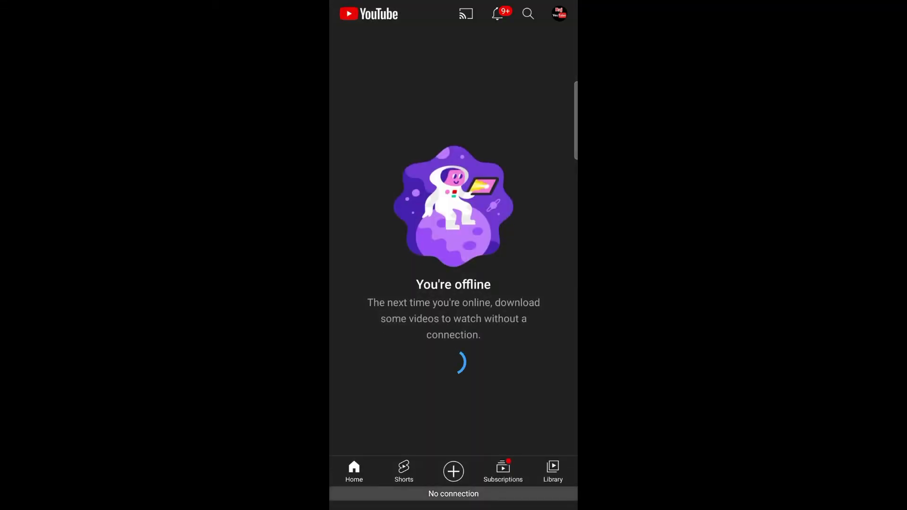
pyautogui.moveTo(453, 505); pyautogui.dragTo(454, 320)
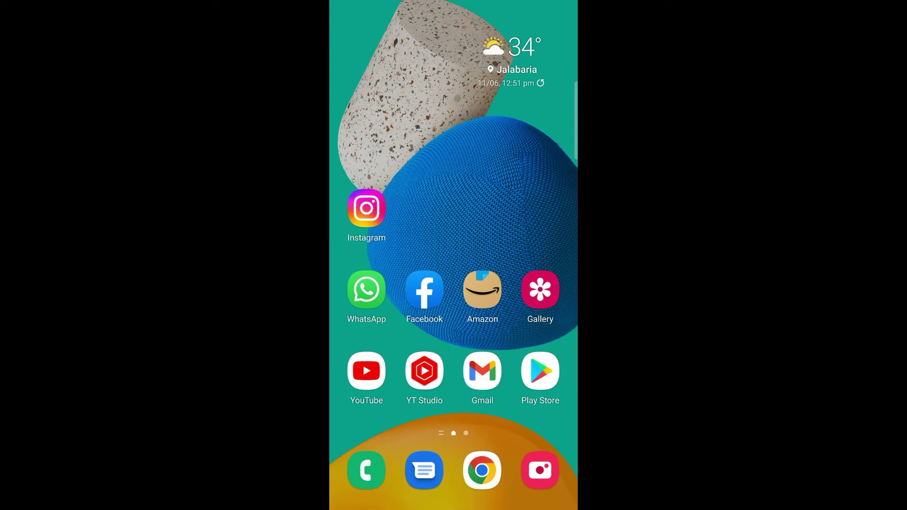
# Step: Go to Settings > Connections > Data usage > Mobile data usage, showing 5.42 GB of 5 GB
pyautogui.moveTo(453, 4); pyautogui.dragTo(455, 284)
pyautogui.click(551, 31)
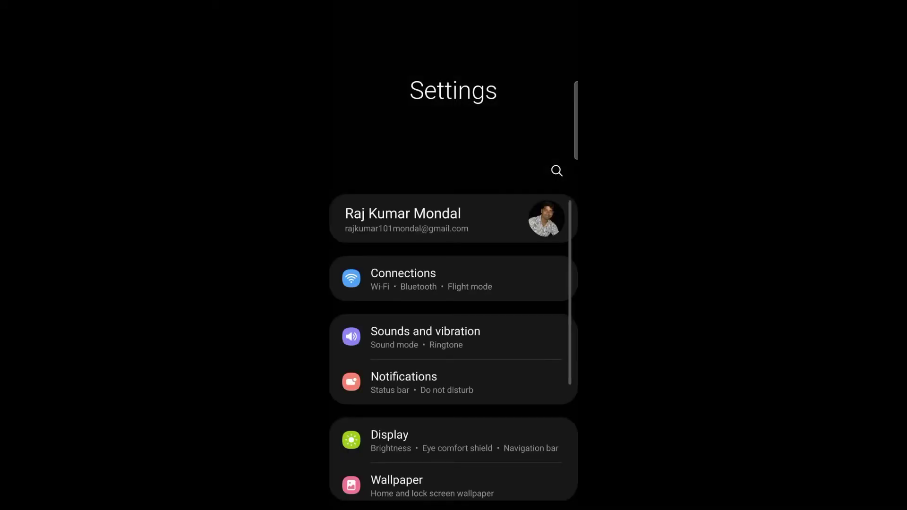
pyautogui.scroll(-1, 454, 305)
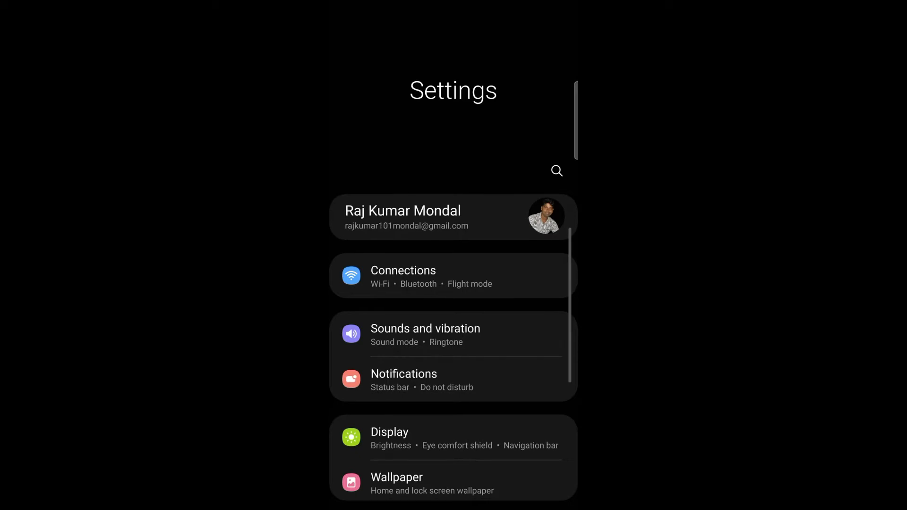
pyautogui.scroll(-3, 454, 304)
pyautogui.click(453, 121)
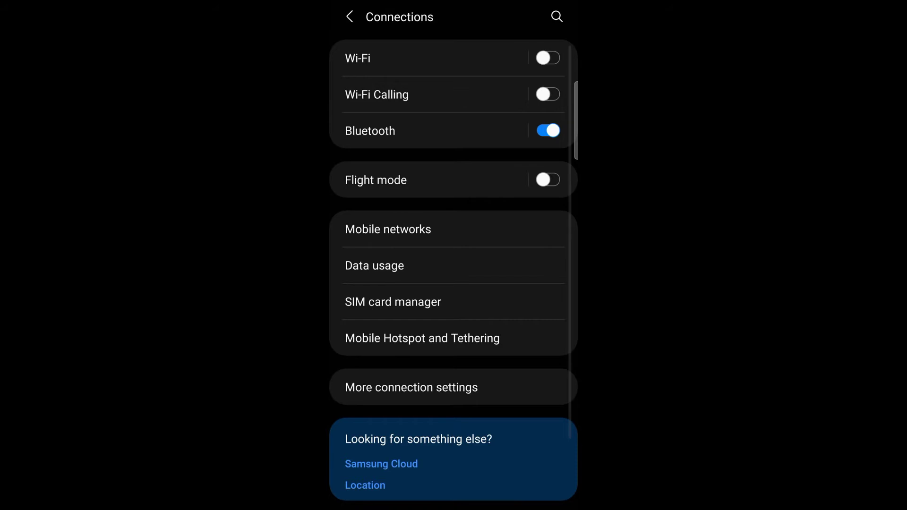
pyautogui.click(374, 266)
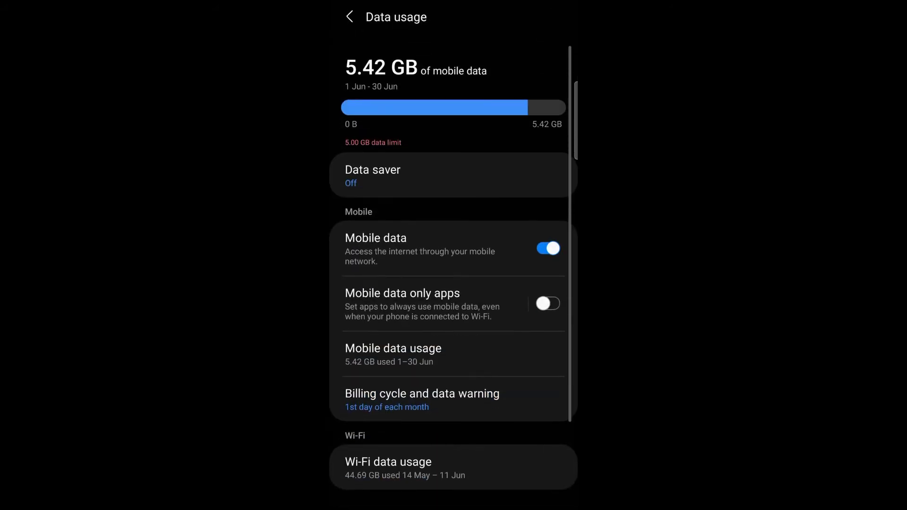
pyautogui.click(393, 355)
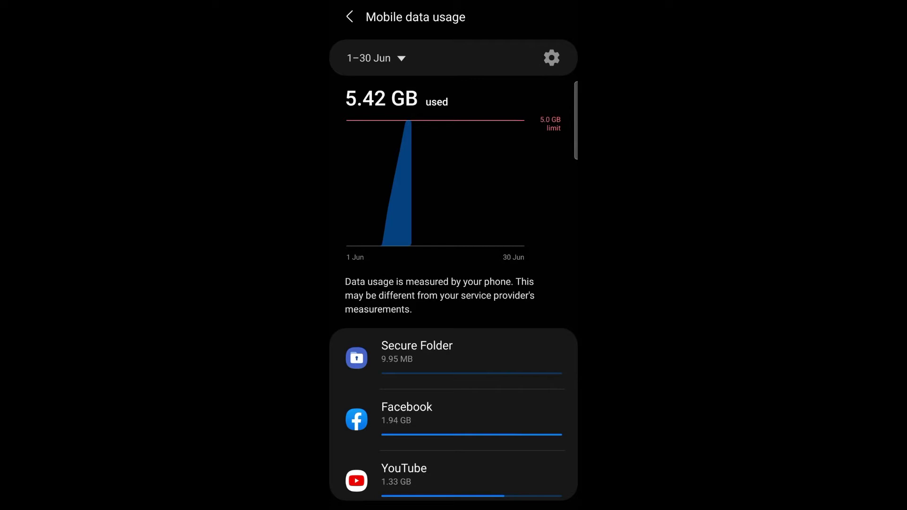
# Step: Turn off the 'Set data limit' switch in the billing cycle and data limit settings
pyautogui.click(551, 58)
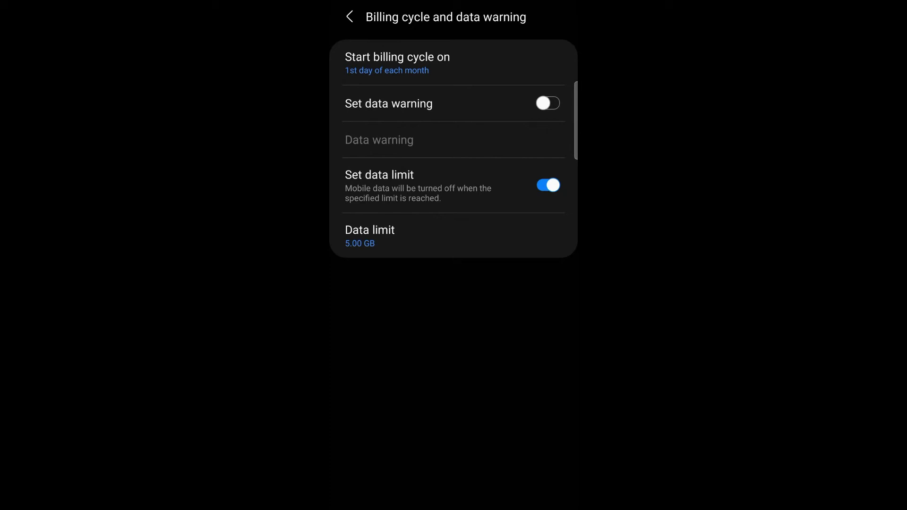
pyautogui.click(397, 236)
pyautogui.click(548, 185)
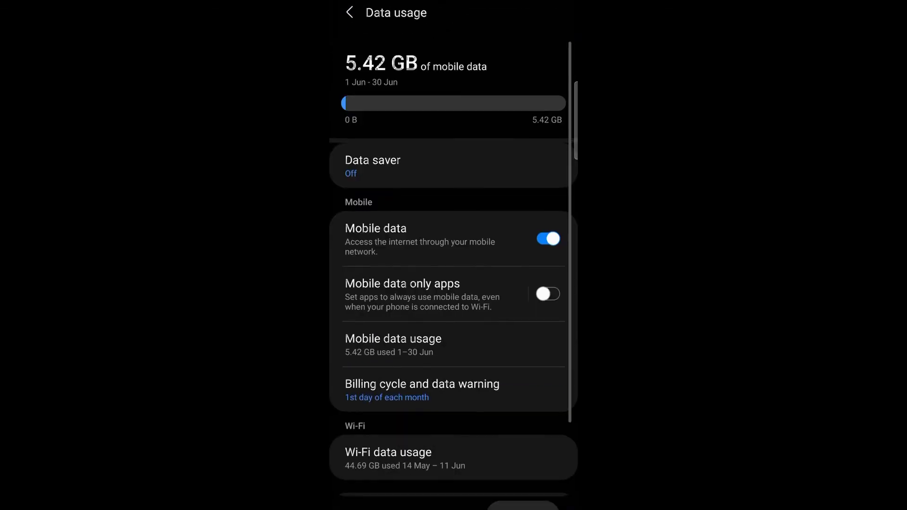
pyautogui.click(350, 16)
# Step: Back out to the Data usage overview, then leave Settings for the home screen
pyautogui.moveTo(454, 507); pyautogui.dragTo(454, 319)
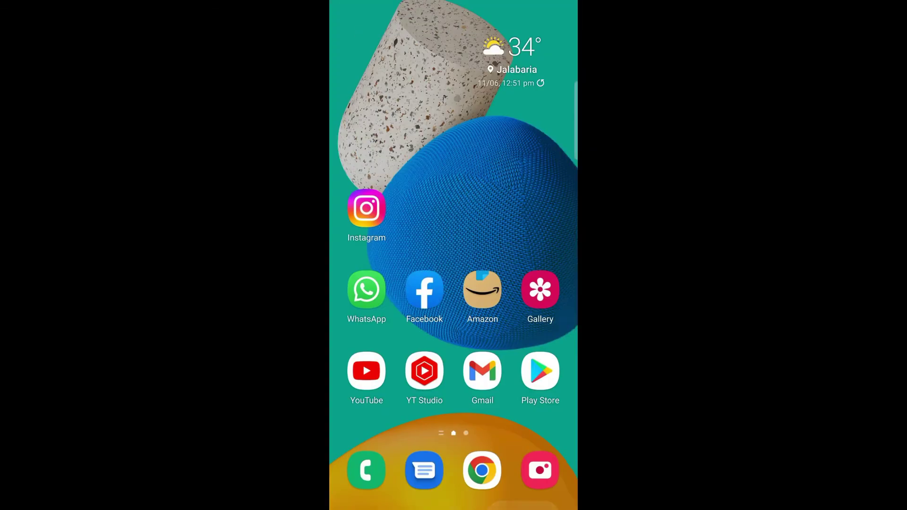